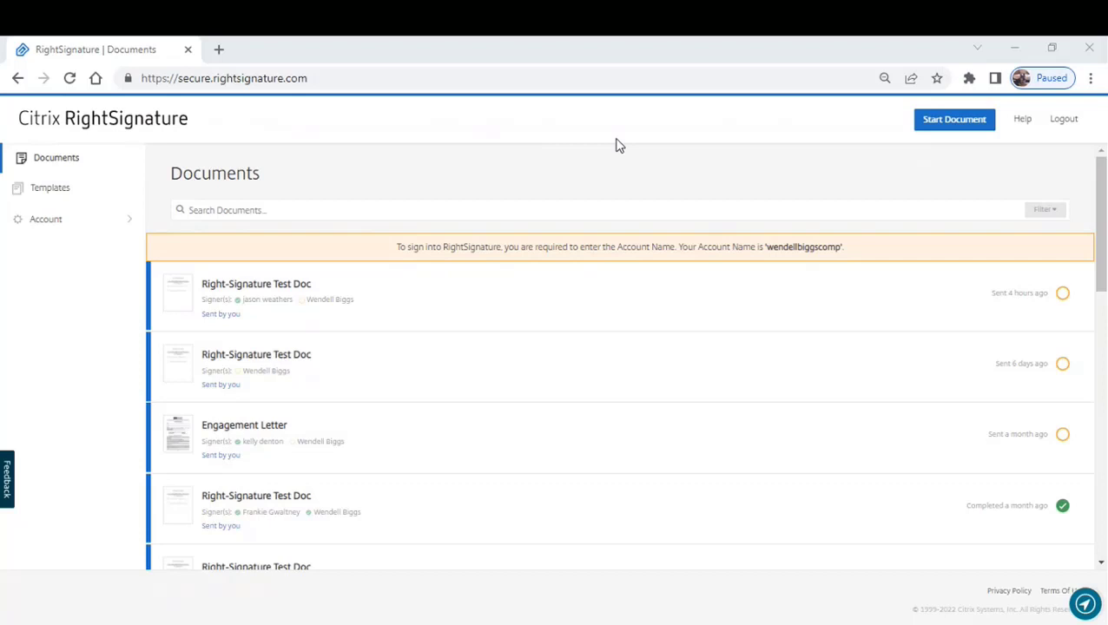
# Start a new send-for-signature document, upload Right-Signature Test Doc.docx from the computer, and proceed to preparing it.
pyautogui.click(962, 126)
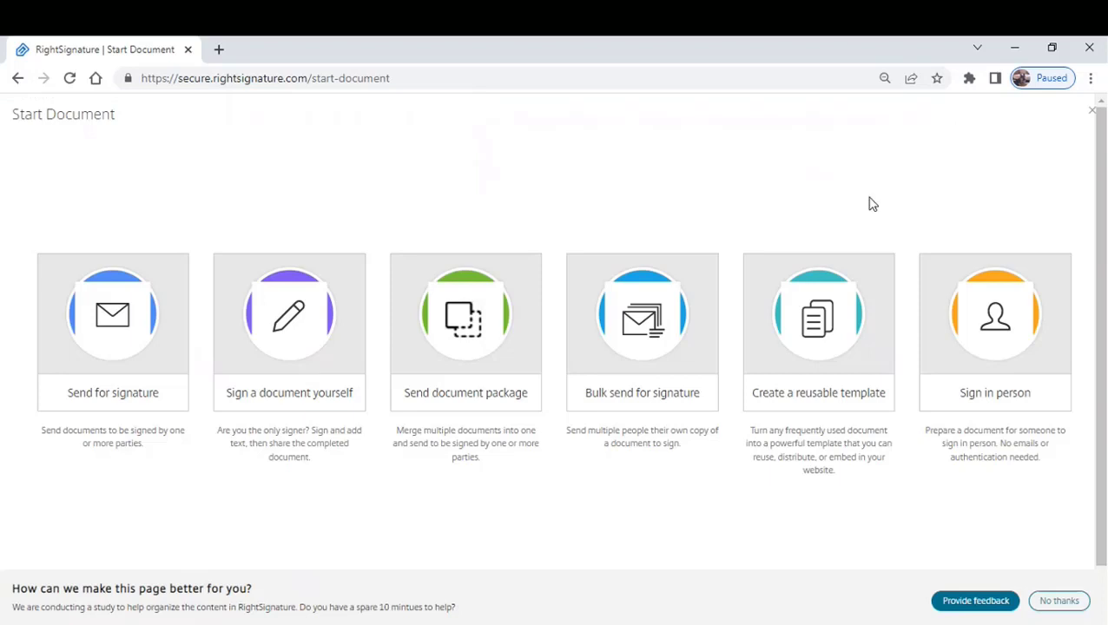
pyautogui.click(108, 340)
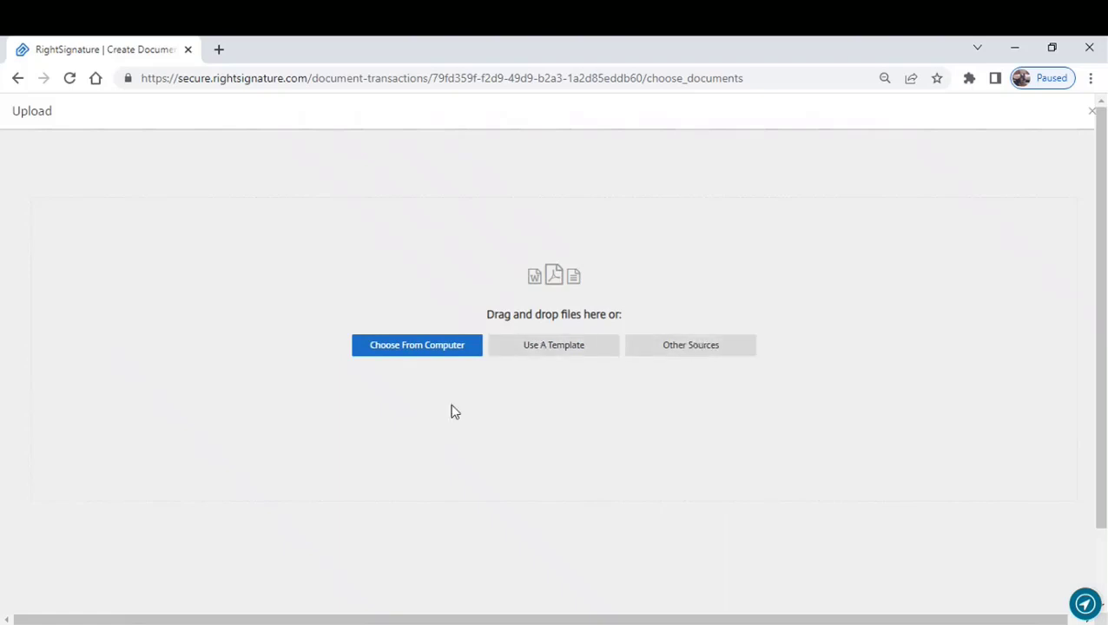
pyautogui.click(410, 347)
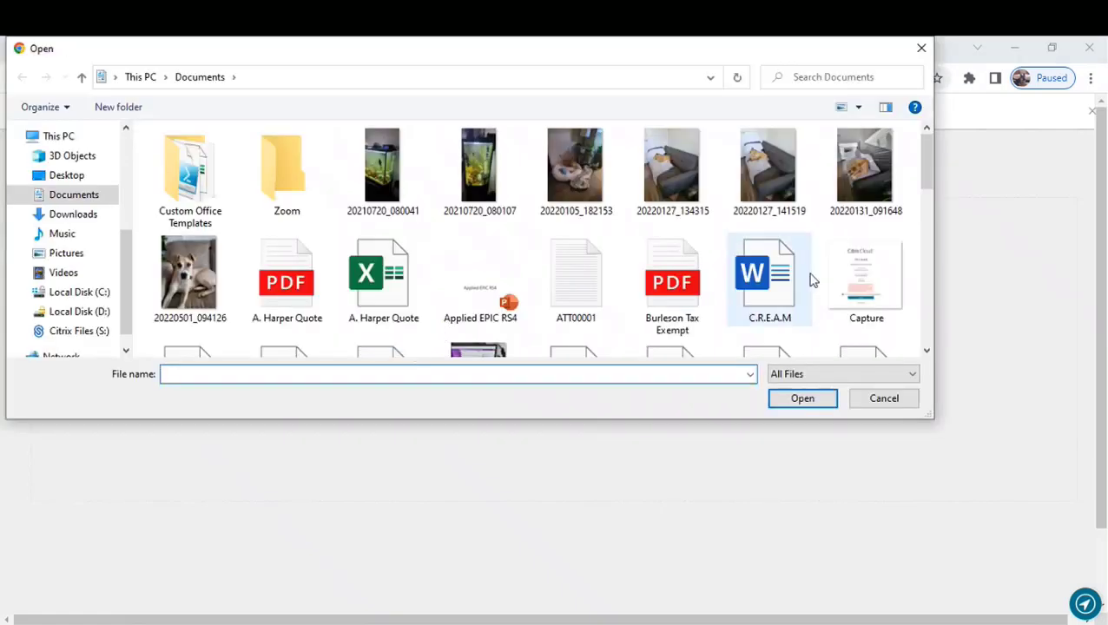
pyautogui.write('right')
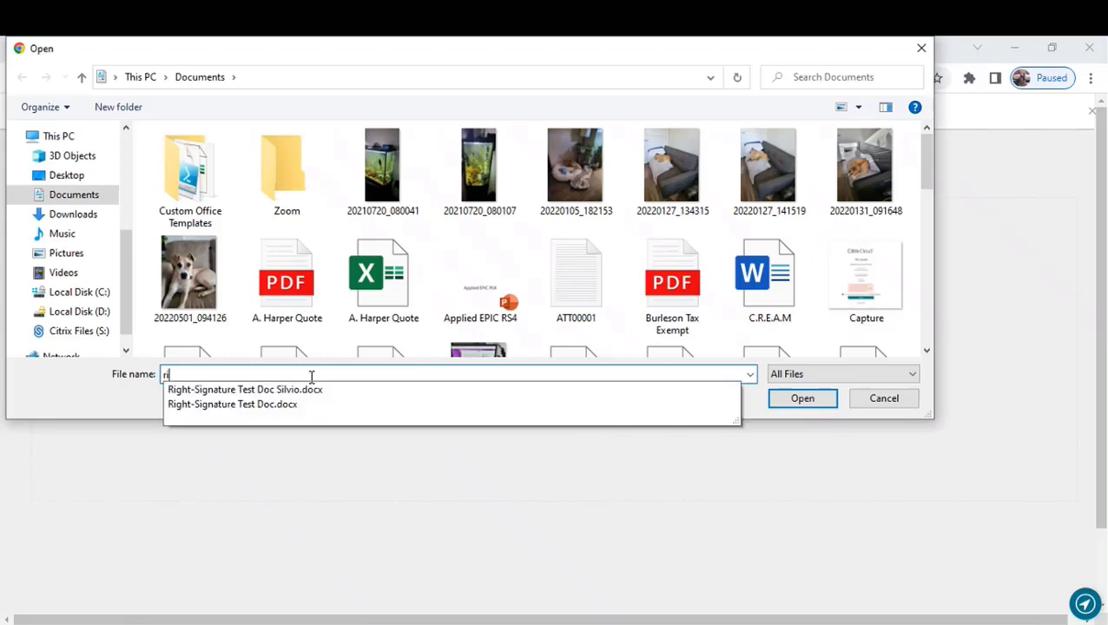
pyautogui.click(261, 406)
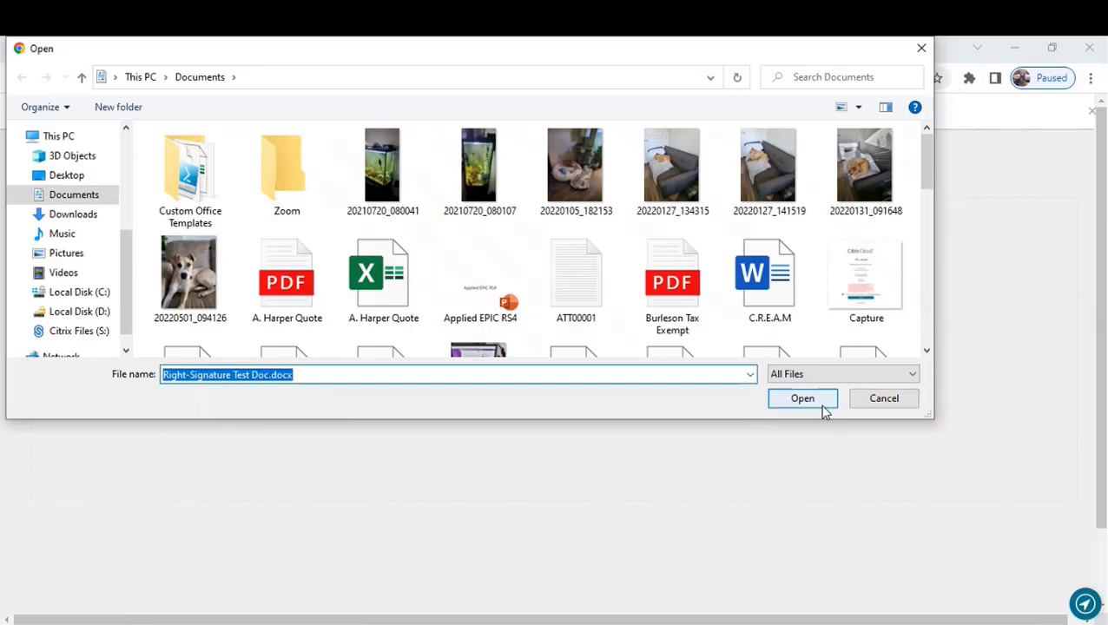
pyautogui.click(793, 398)
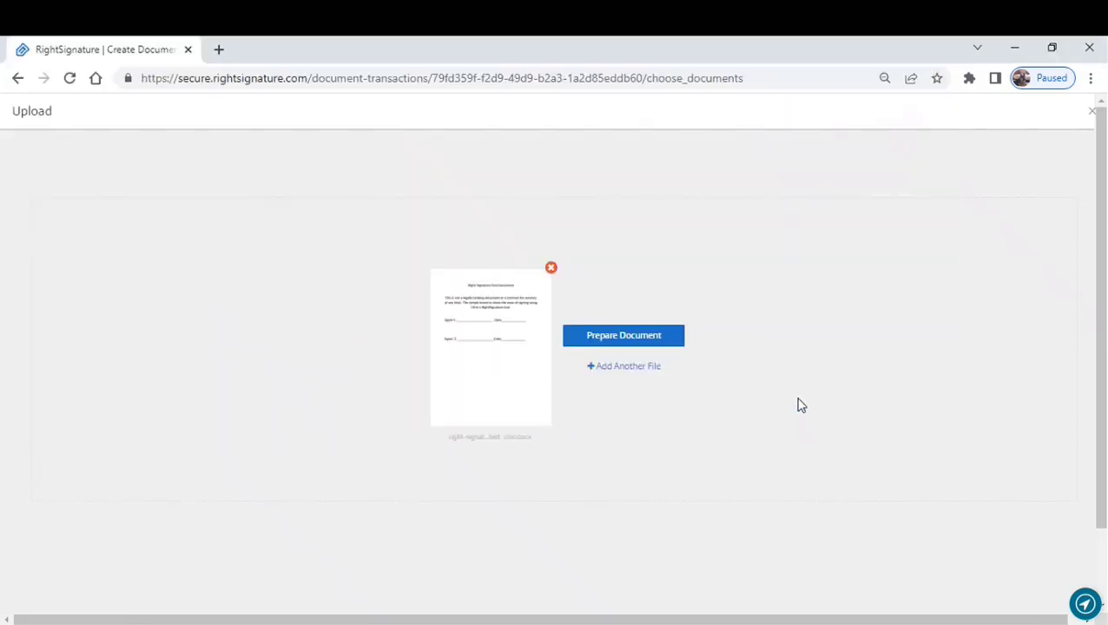
pyautogui.click(621, 341)
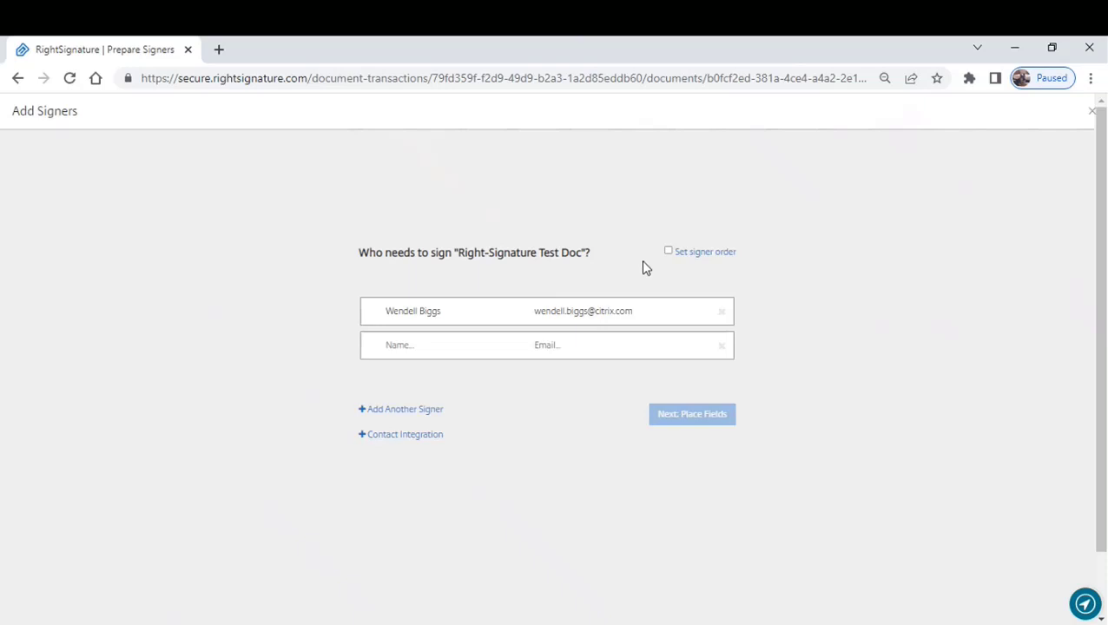
# Enable signer ordering, move the prefilled signer below the empty signer row, and disable signer ordering again.
pyautogui.click(669, 252)
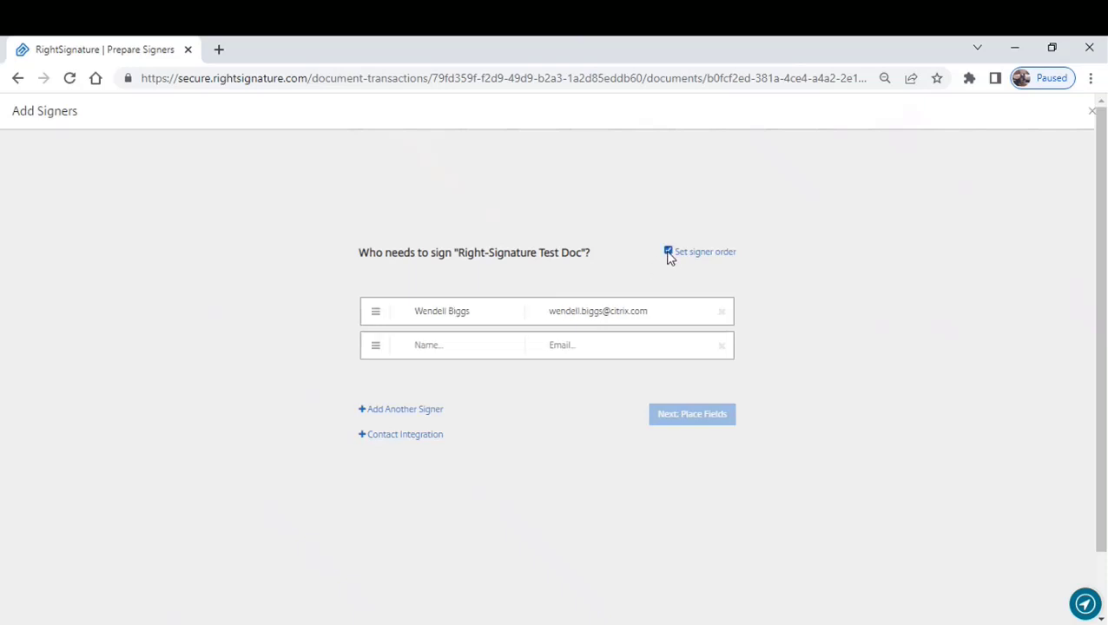
pyautogui.moveTo(370, 310); pyautogui.dragTo(371, 358)
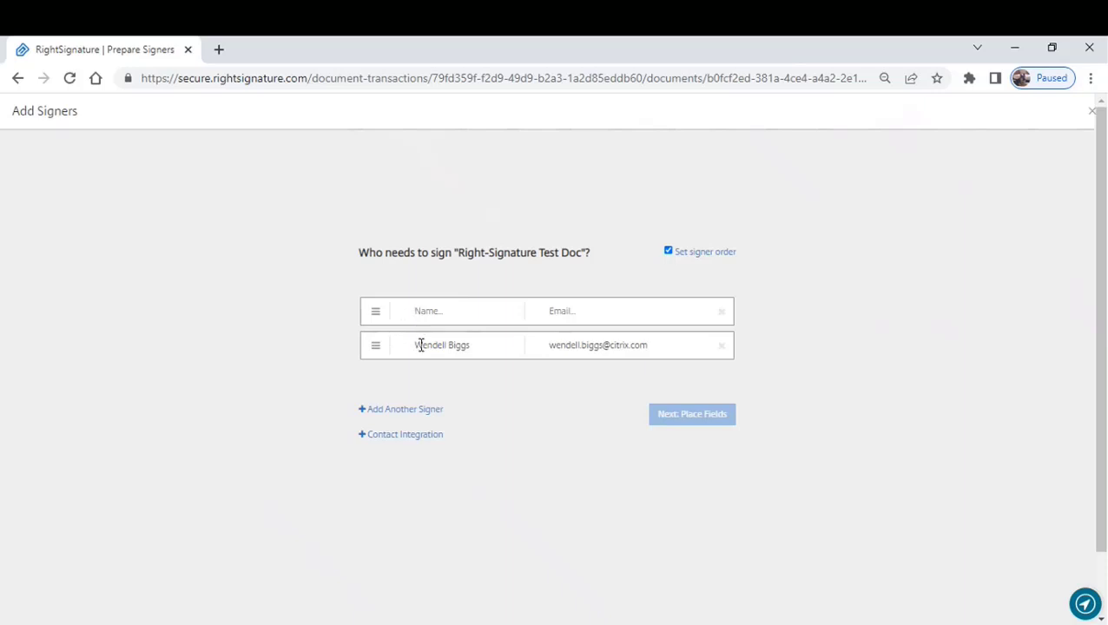
pyautogui.click(669, 252)
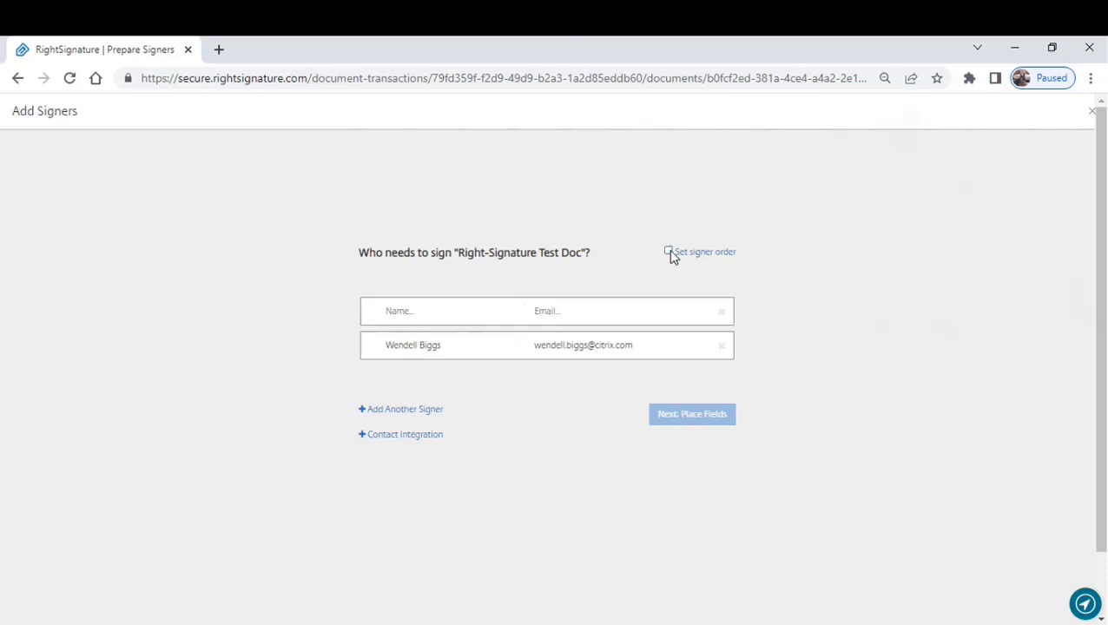
# Fill the empty signer row with the saved contact's name and personal e-mail, and continue to placing fields.
pyautogui.click(404, 311)
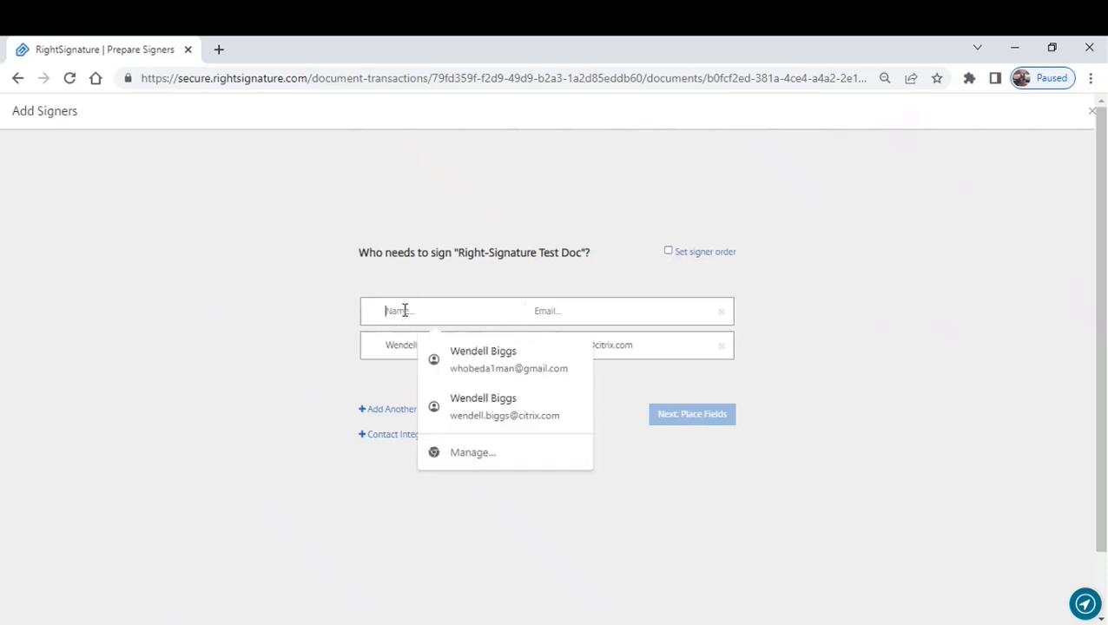
pyautogui.click(489, 369)
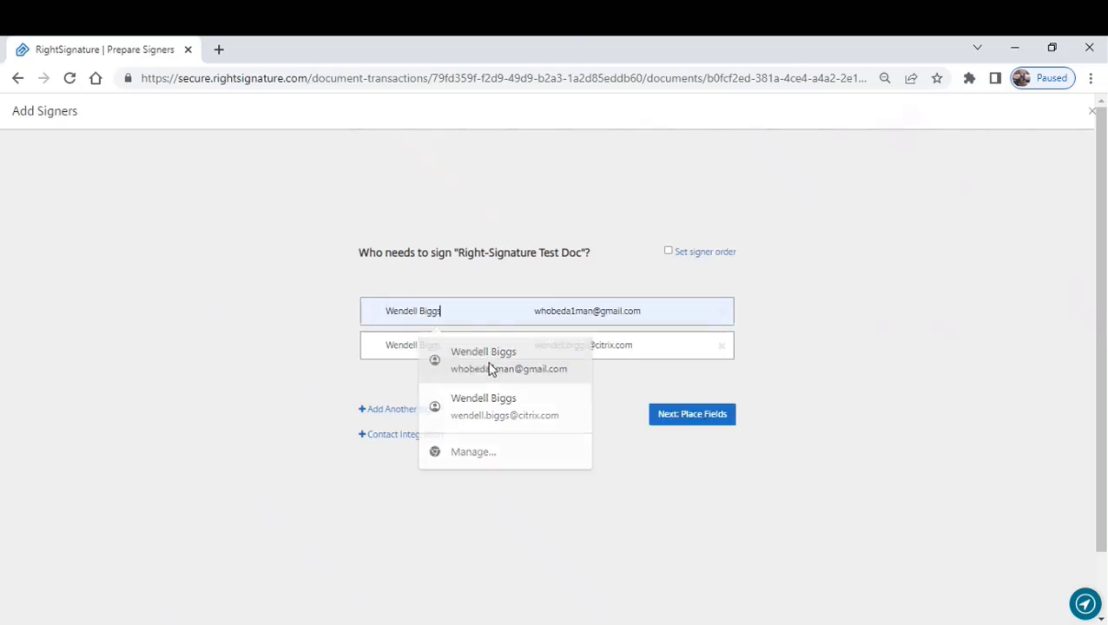
pyautogui.click(677, 420)
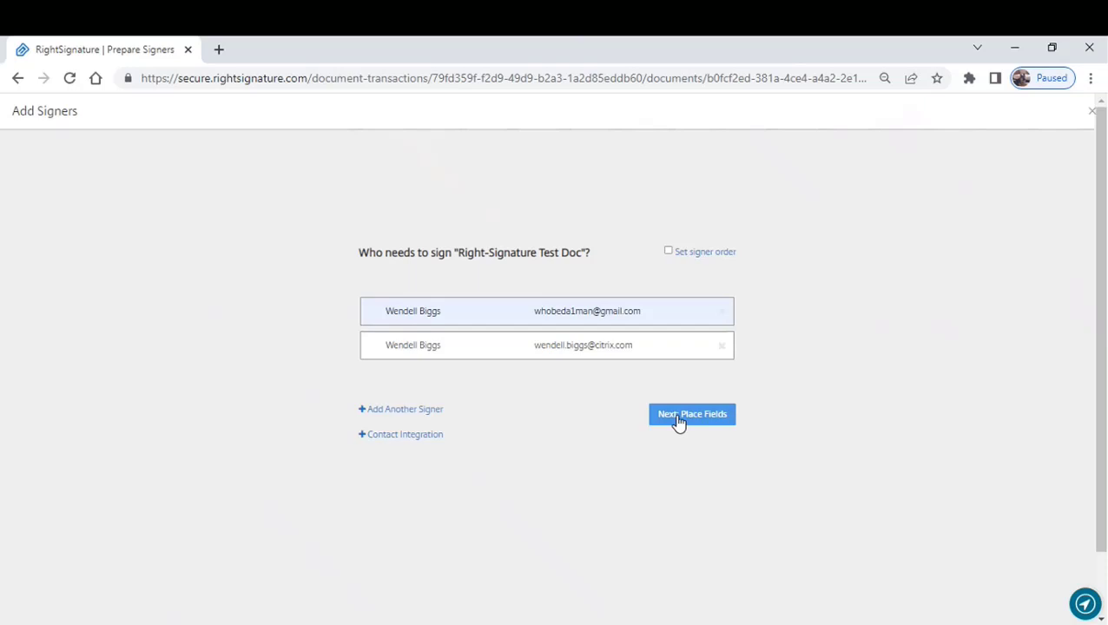
pyautogui.click(682, 423)
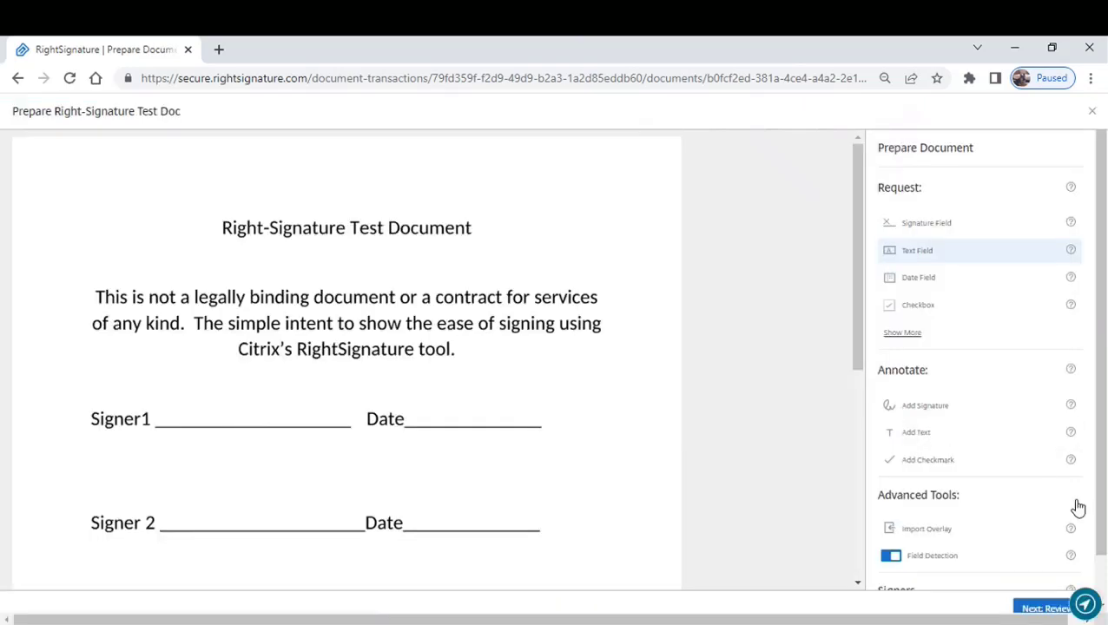
# Expand the list of request fields and place signature fields on the Signer1 and Signer 2 lines.
pyautogui.click(903, 334)
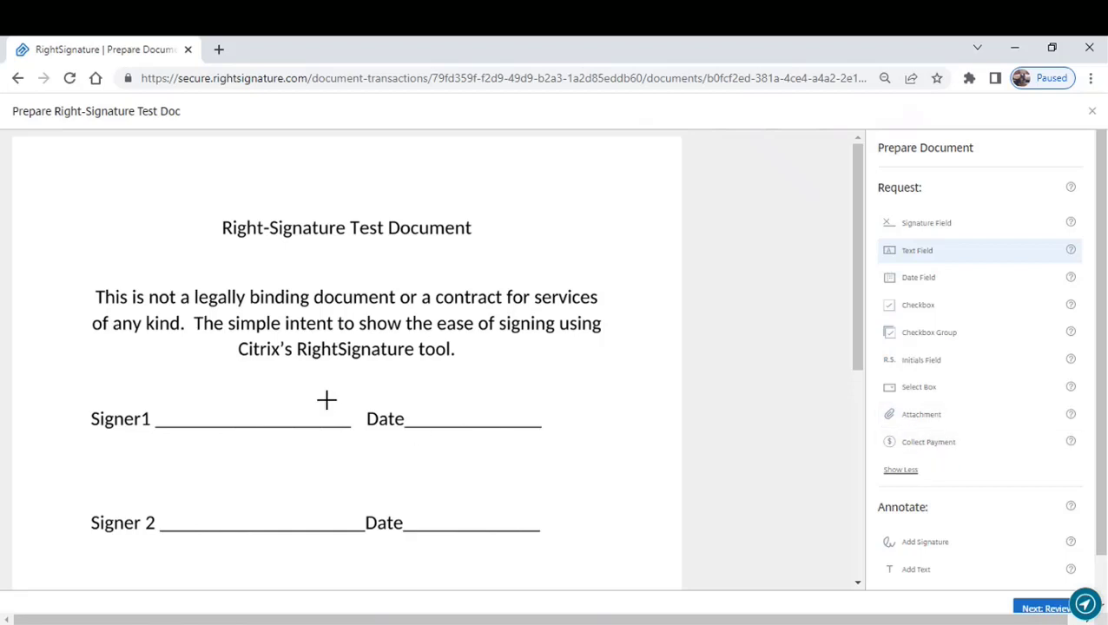
pyautogui.click(918, 226)
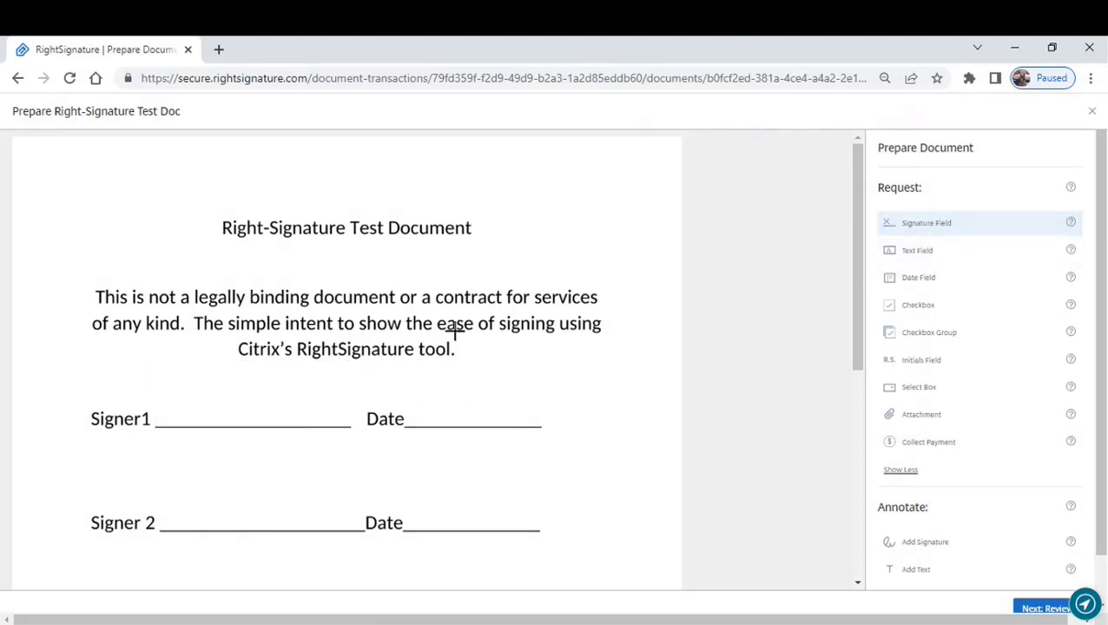
pyautogui.click(243, 409)
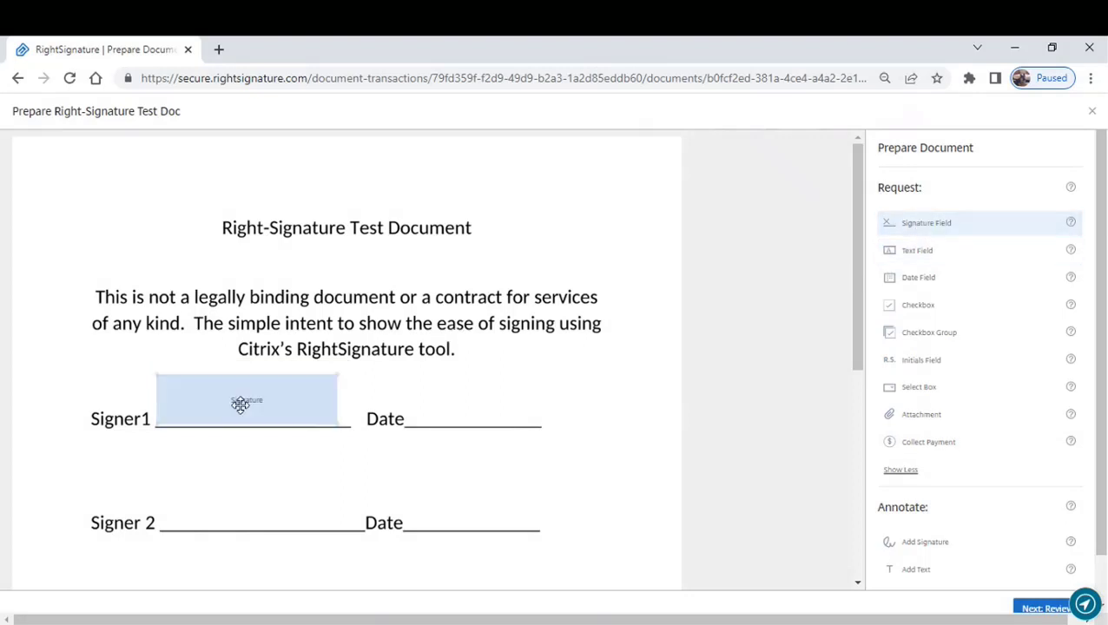
pyautogui.click(220, 507)
# Place date fields on the date lines beside Signer1 and Signer 2.
pyautogui.click(915, 279)
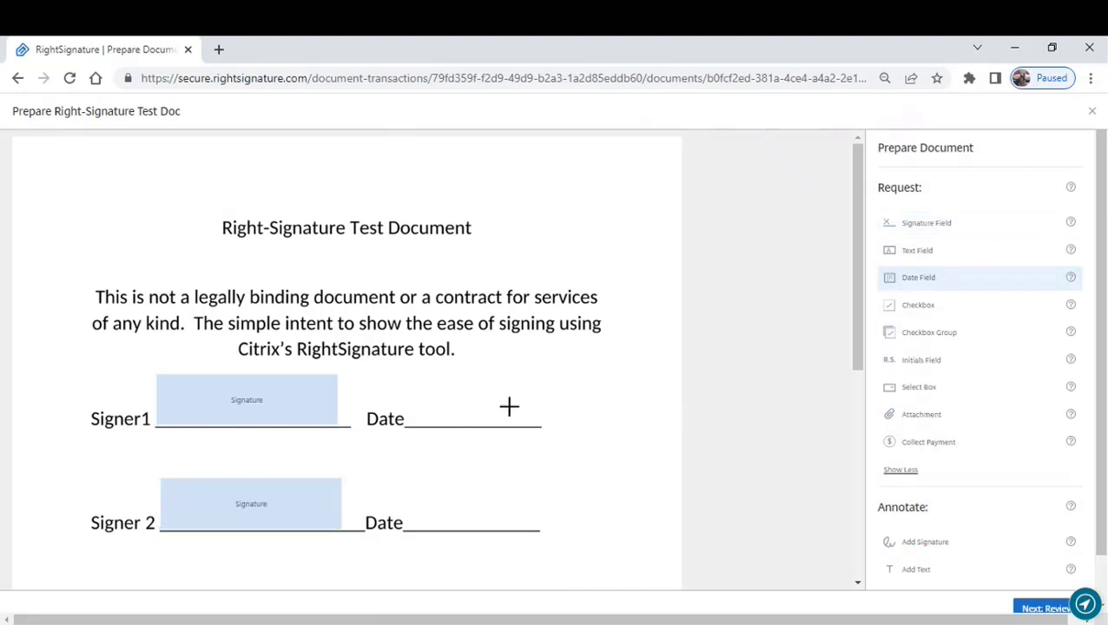
pyautogui.click(477, 402)
pyautogui.click(454, 497)
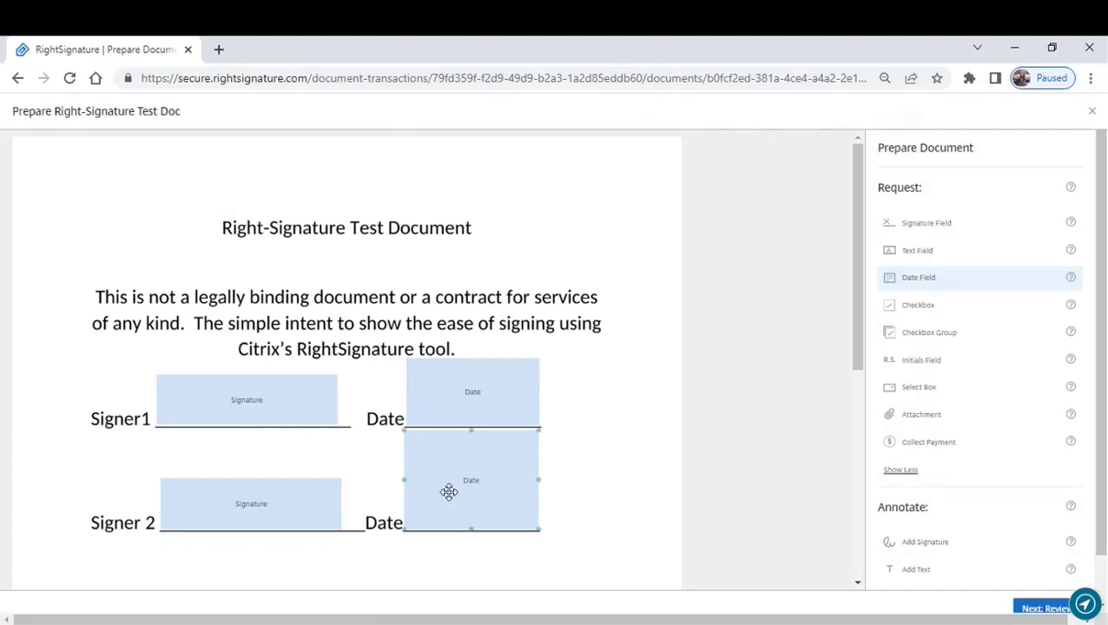
# Assign the signature field on the Signer1 line to the second signer in the assignee list.
pyautogui.click(337, 378)
pyautogui.click(333, 377)
pyautogui.click(231, 245)
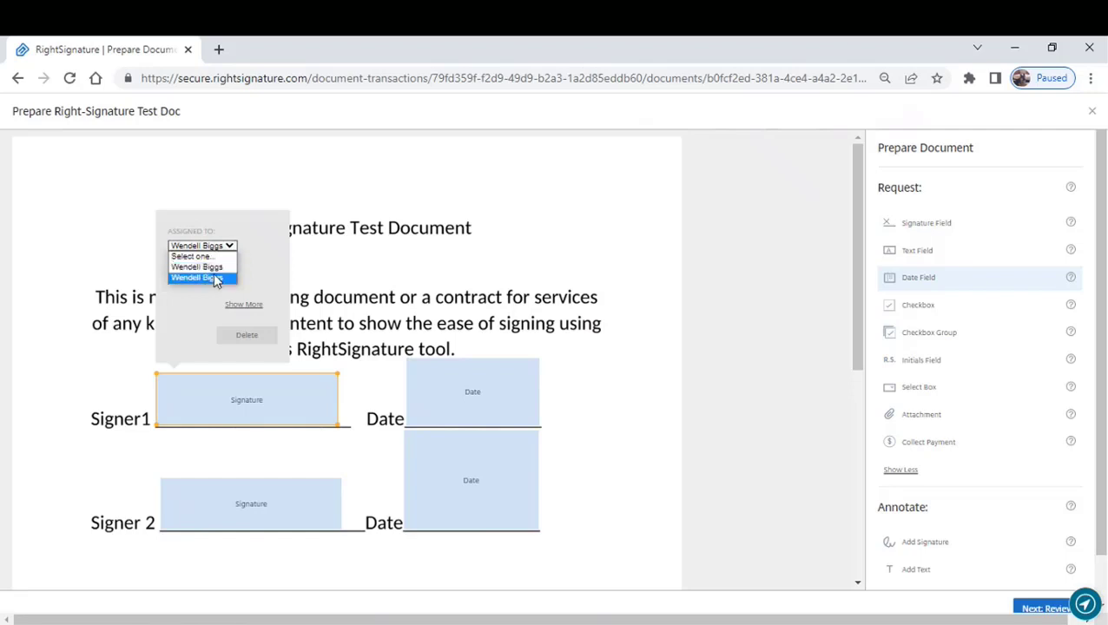
pyautogui.click(212, 276)
# Assign the date field beside Signer1 to the second signer in the assignee list.
pyautogui.moveTo(534, 363)
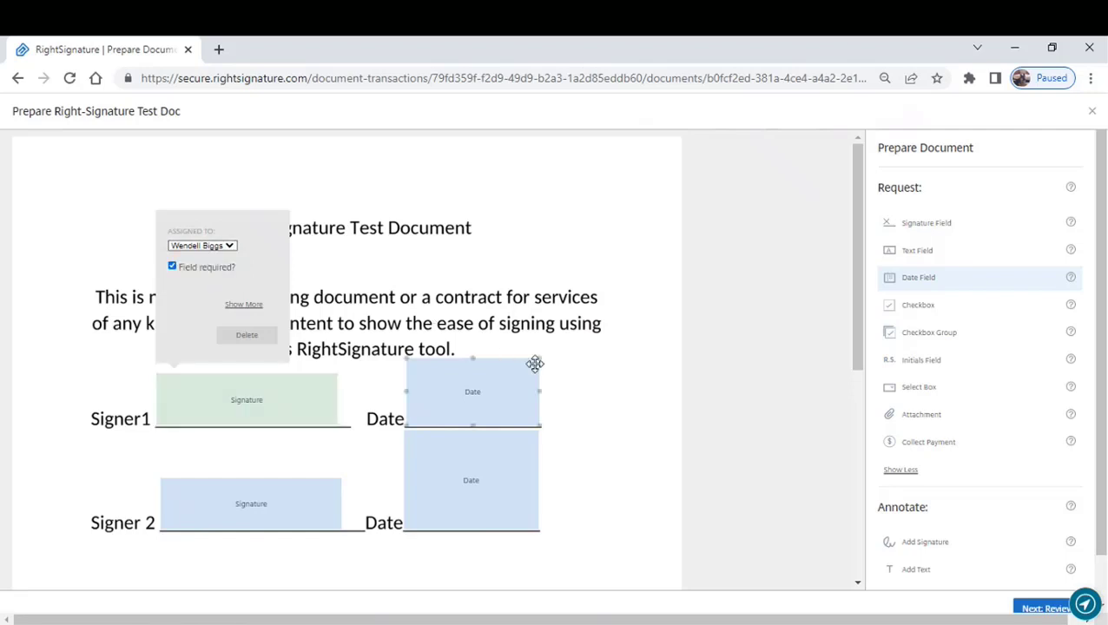
pyautogui.click(534, 363)
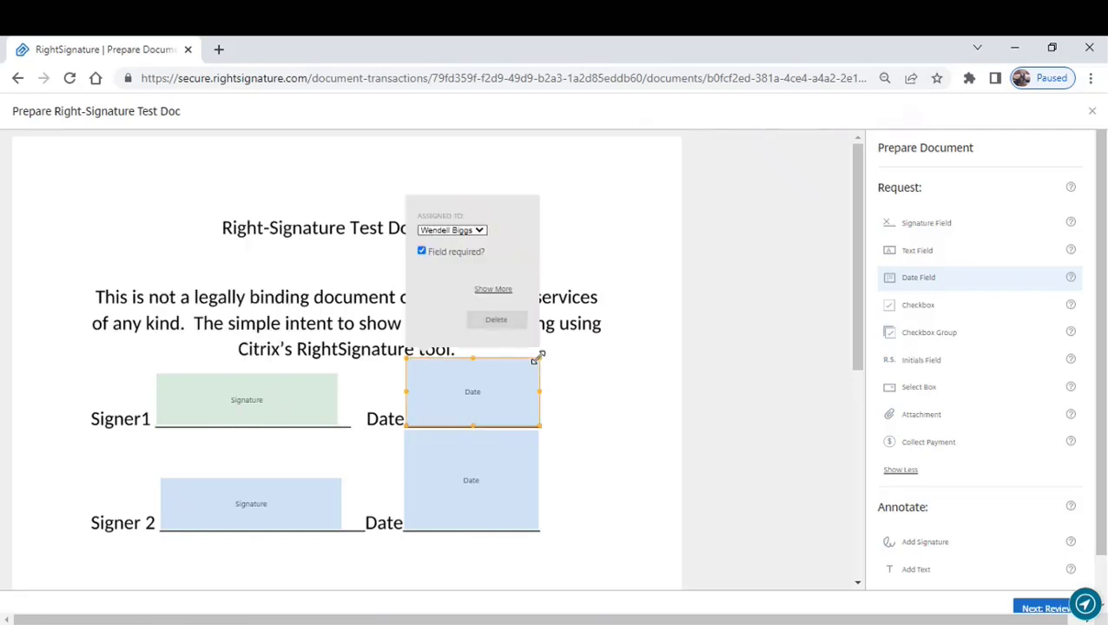
pyautogui.click(480, 230)
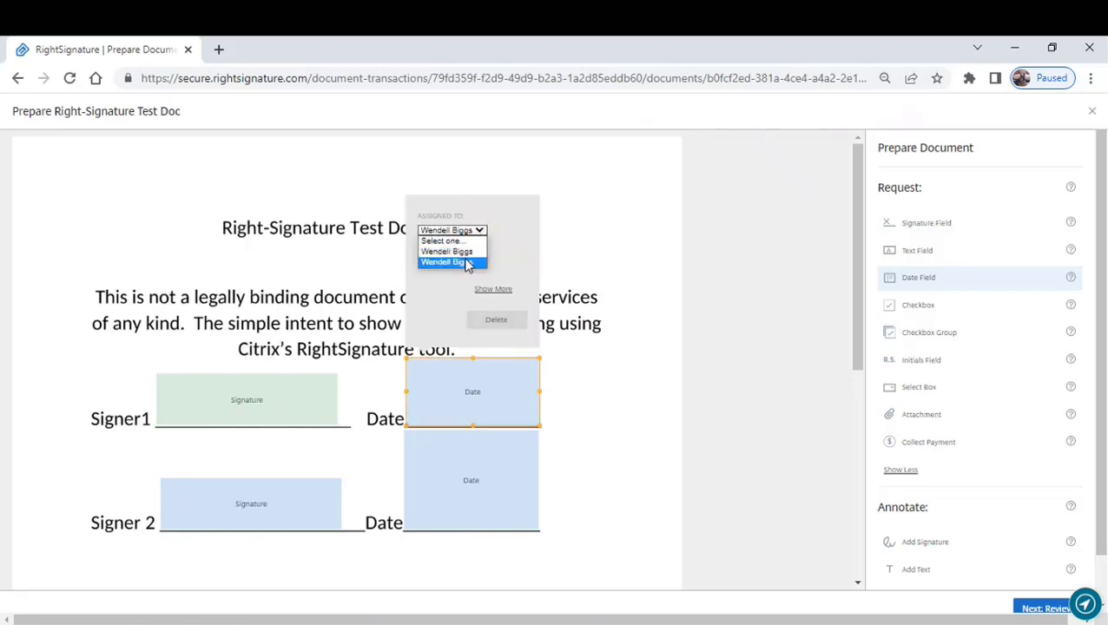
pyautogui.click(469, 263)
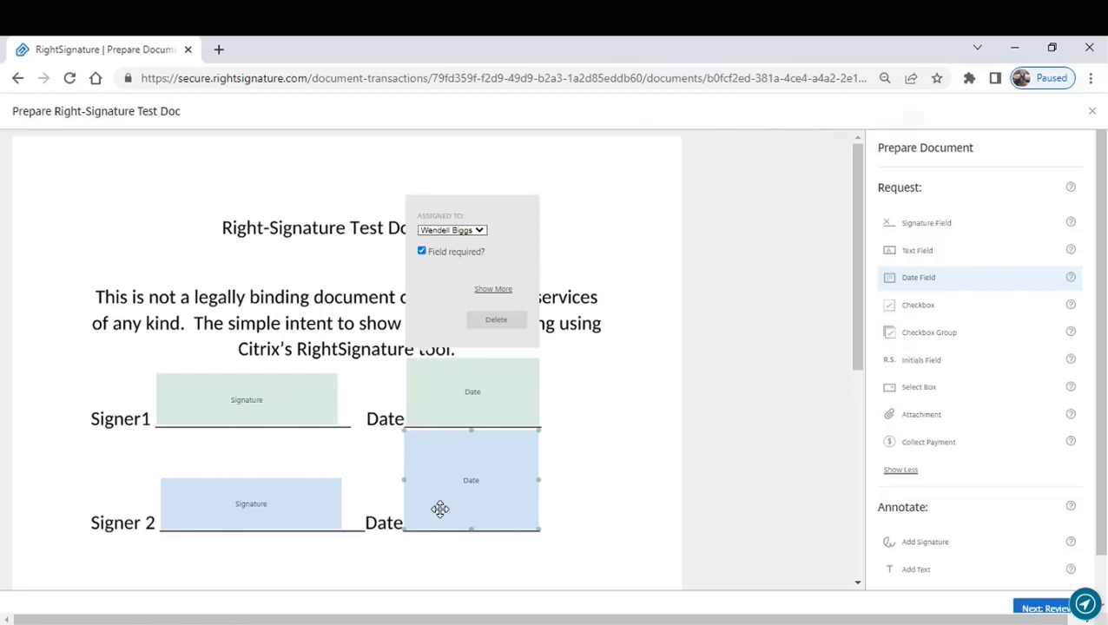
# Continue to the document review and add the personalized message "Please treat with urgency".
pyautogui.scroll(-1, 1105, 421)
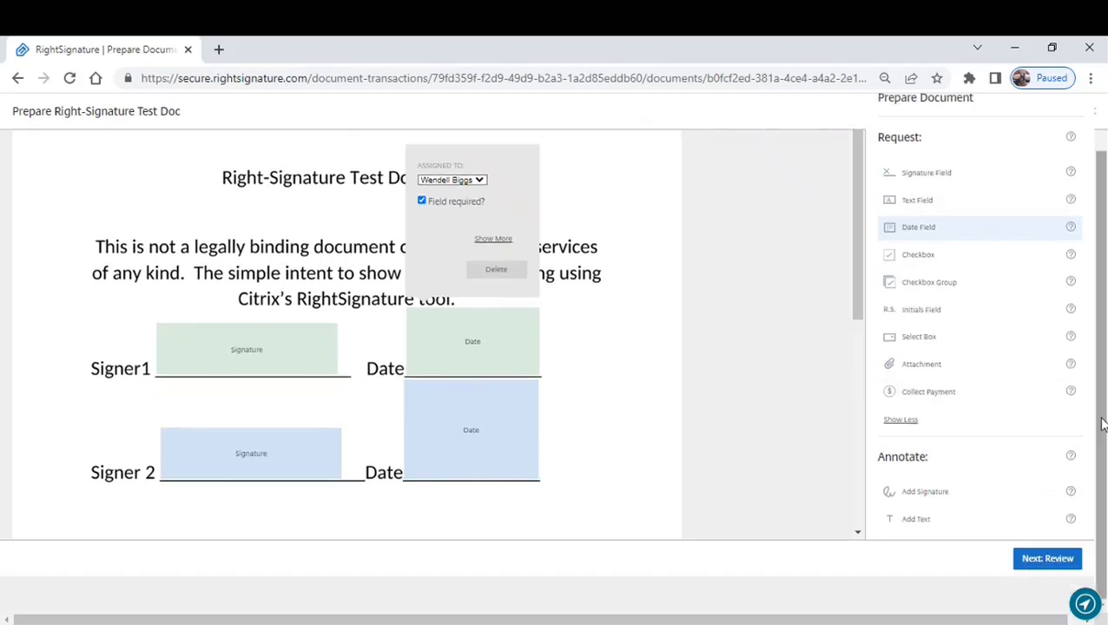
pyautogui.click(1048, 560)
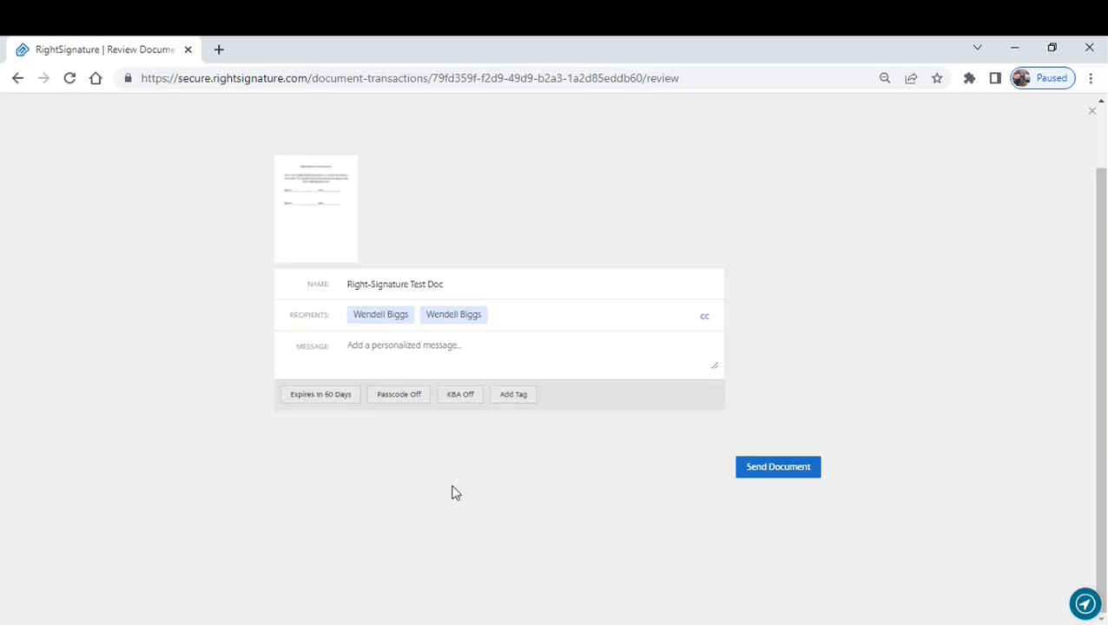
pyautogui.click(408, 345)
pyautogui.write('PL')
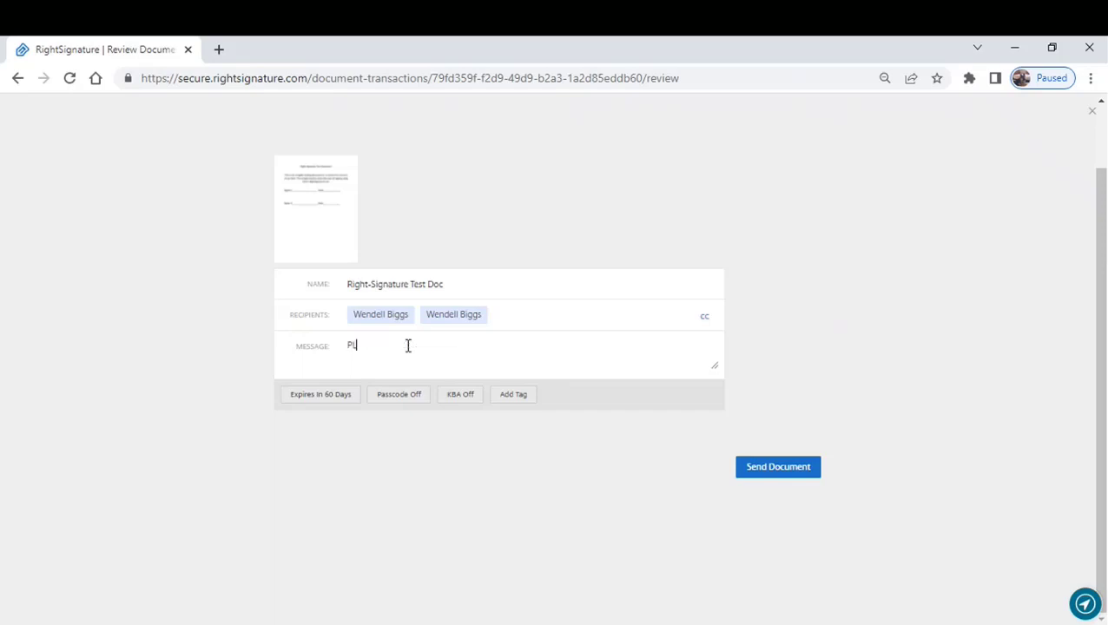
pyautogui.write('ease treat with urgency')
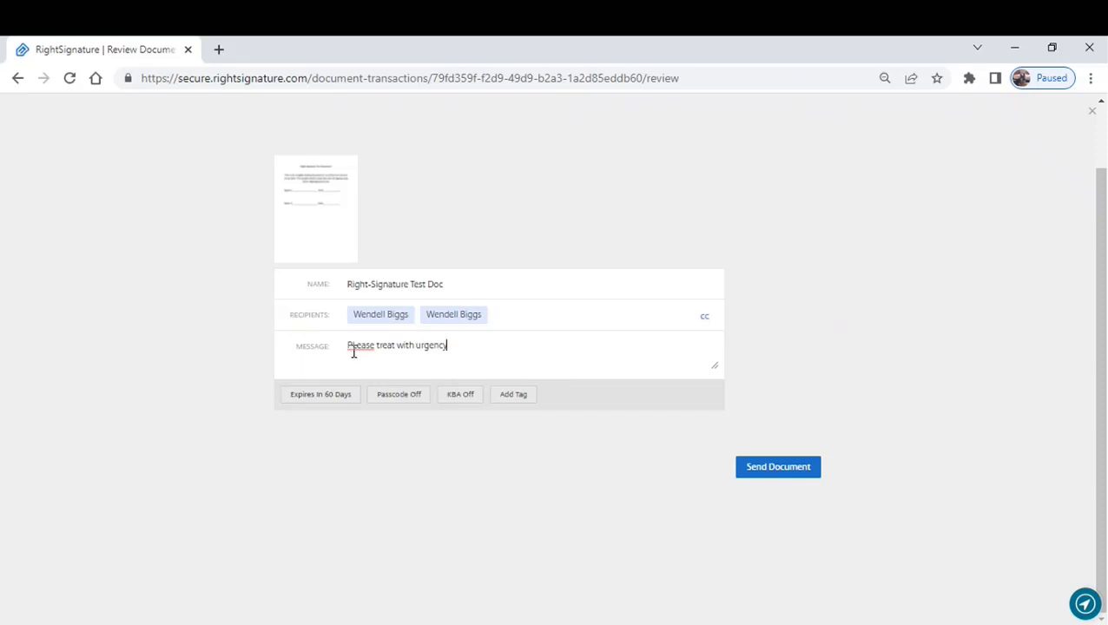
pyautogui.click(355, 345)
pyautogui.press('BackSpace')
pyautogui.write('l')
pyautogui.press('BackSpace')
pyautogui.write('l')
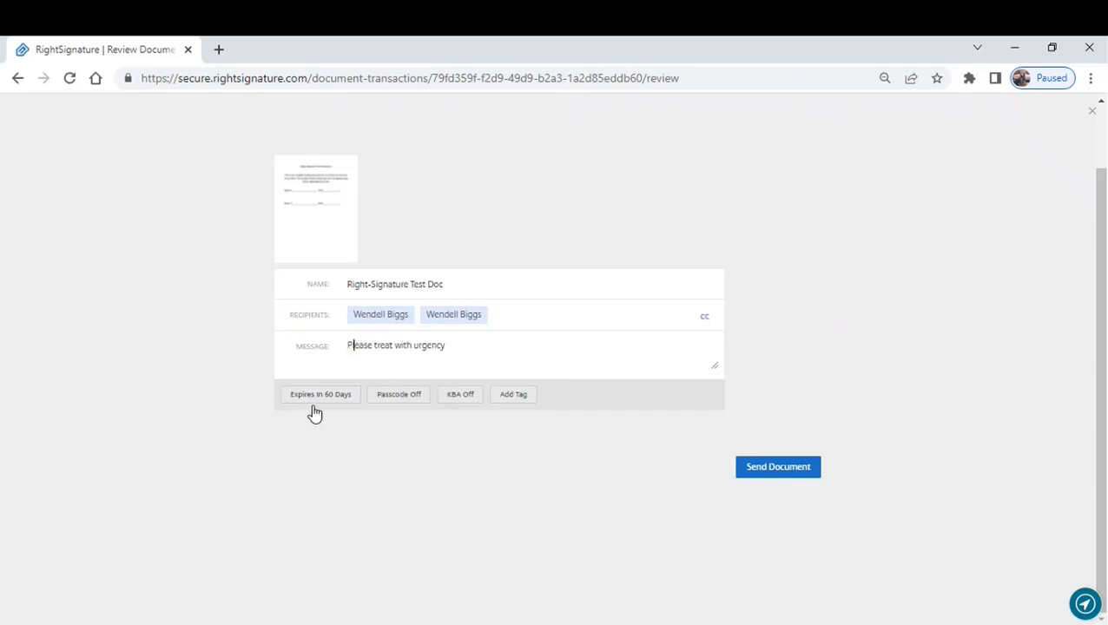
# Turn on passcode protection for the document and switch it back off.
pyautogui.scroll(1, 316, 419)
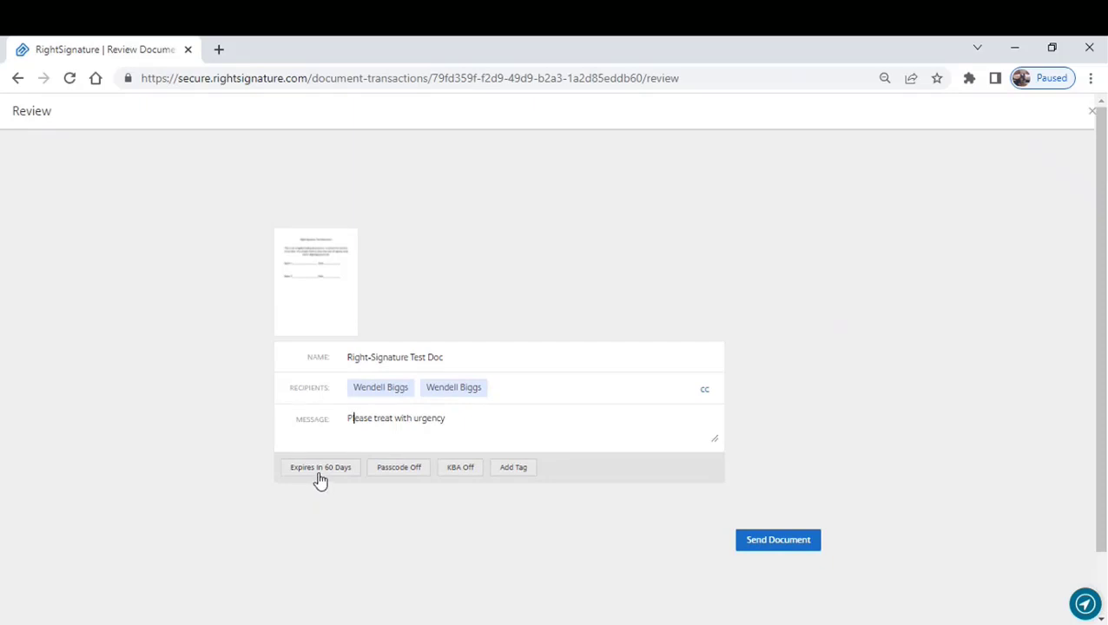
pyautogui.click(400, 470)
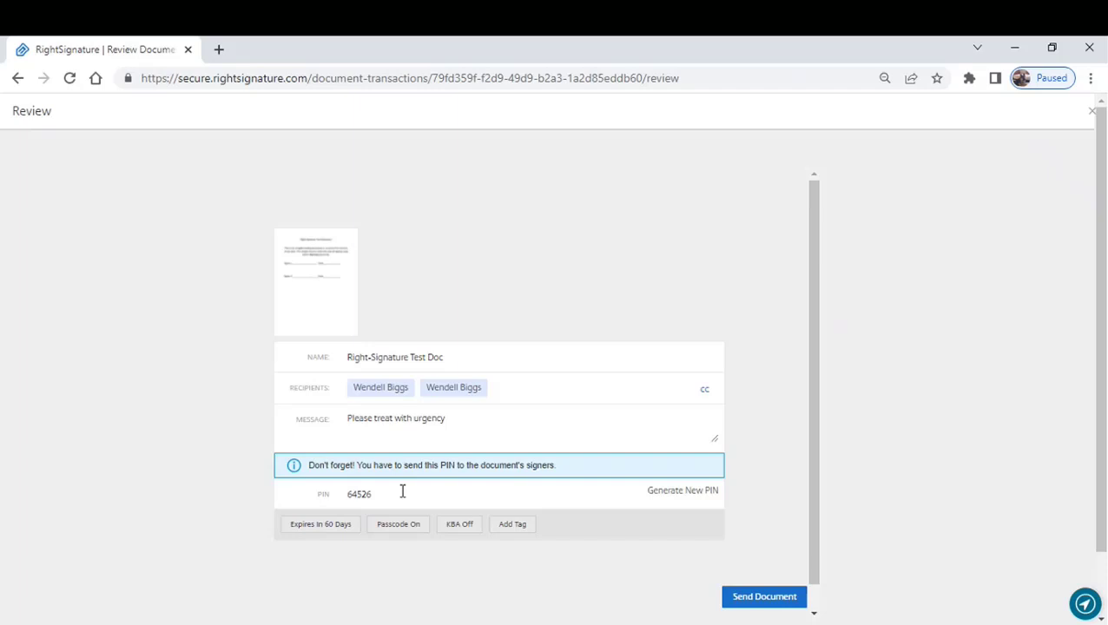
pyautogui.click(392, 526)
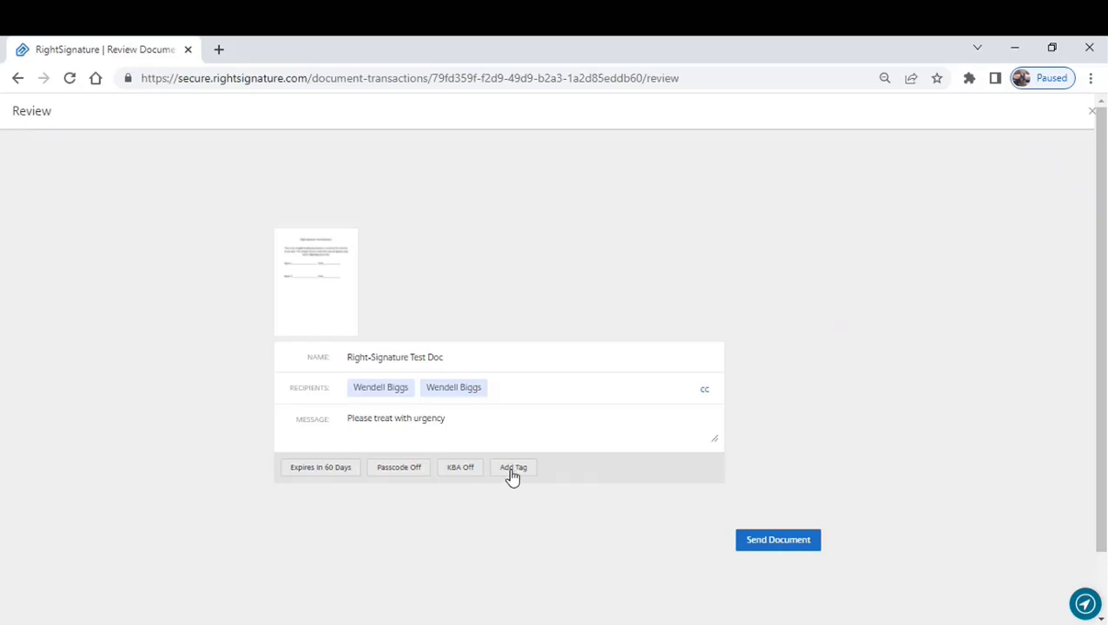
# Send Right-Signature Test Doc to its signers.
pyautogui.click(767, 542)
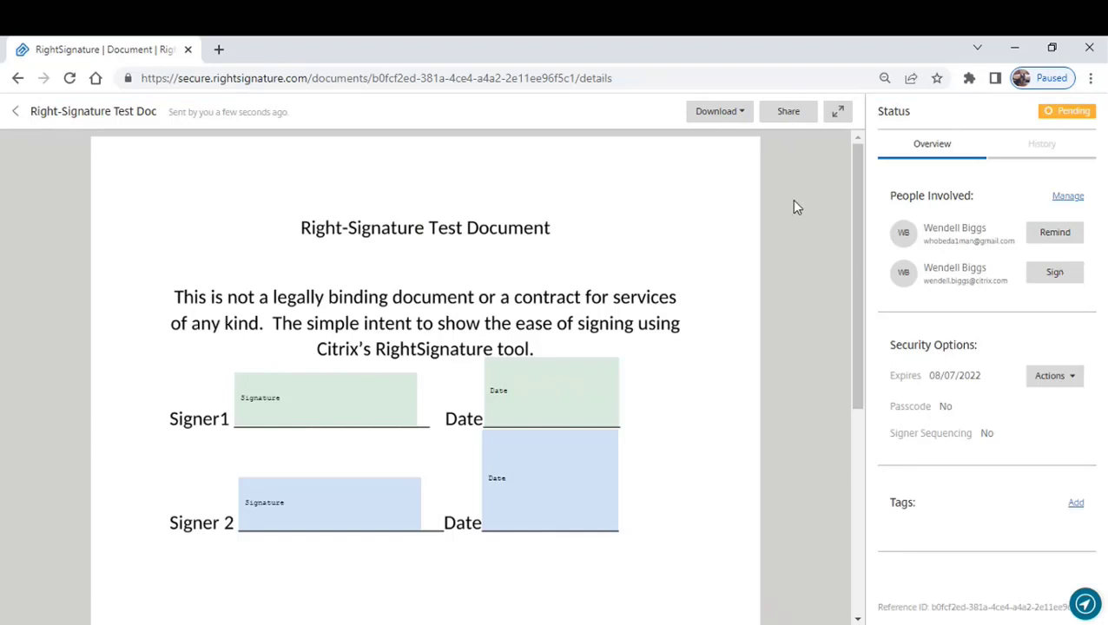
# Examine who has access to the sent document and the form for adding a viewer, and close them without adding anyone.
pyautogui.click(791, 113)
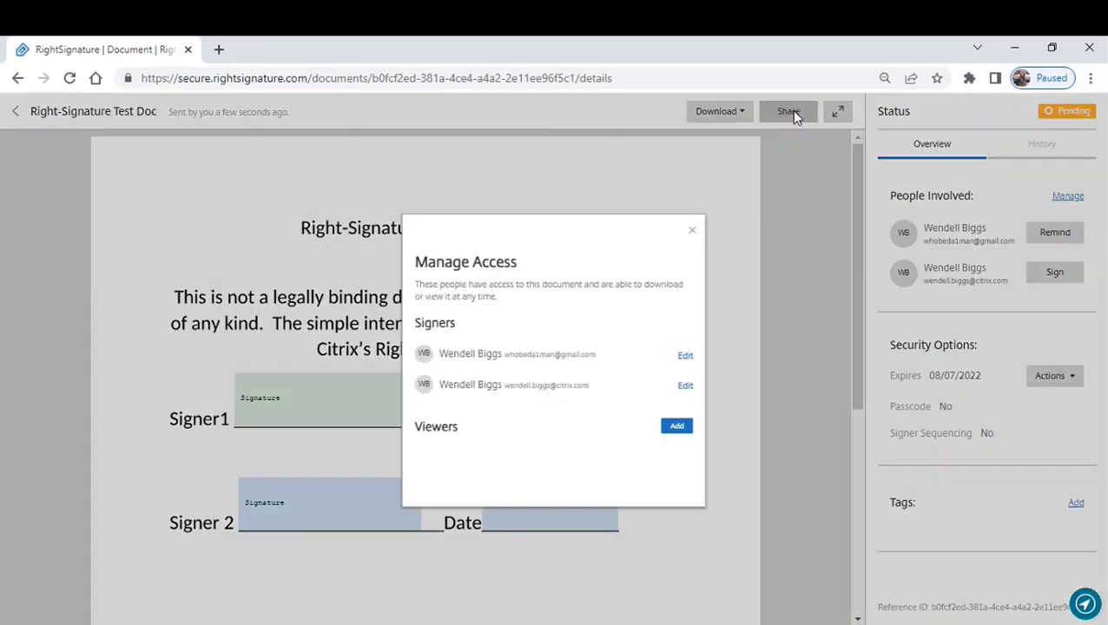
pyautogui.click(678, 427)
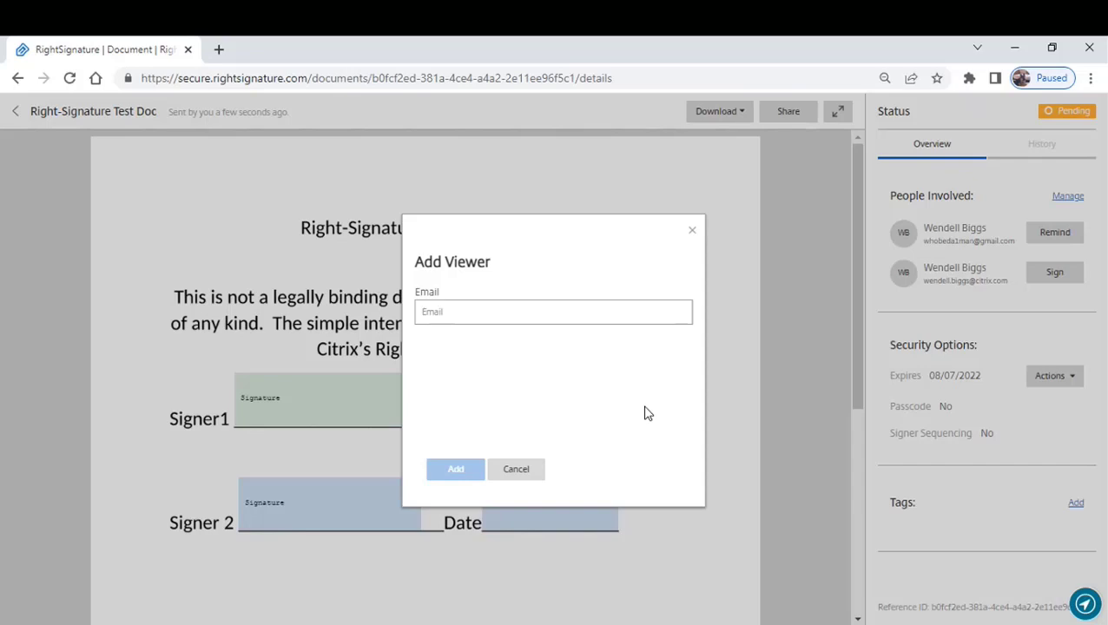
pyautogui.click(531, 480)
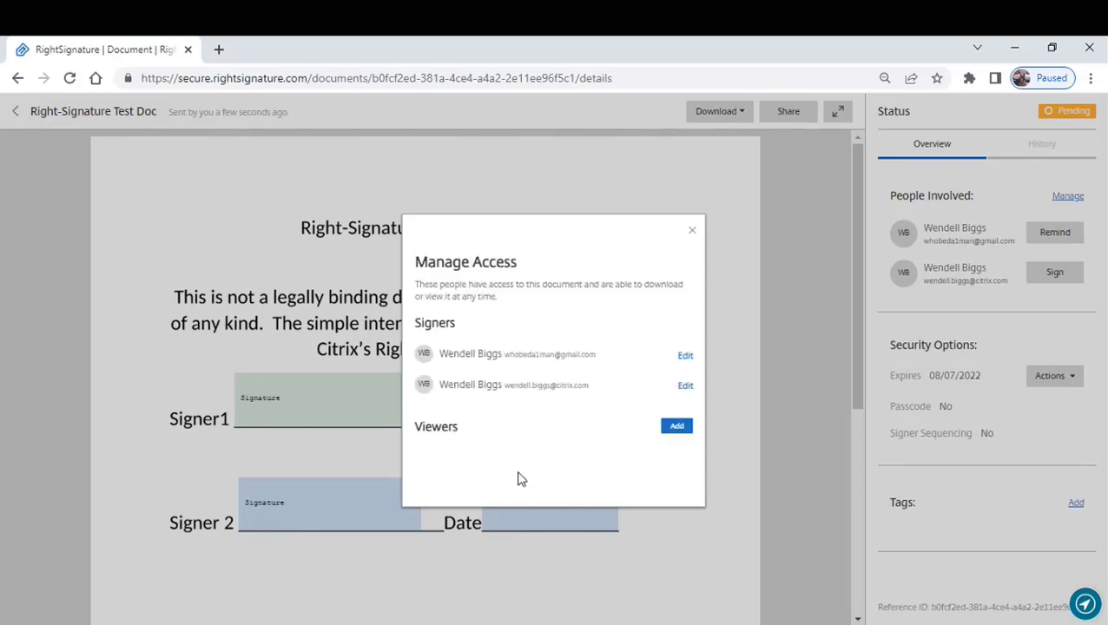
pyautogui.click(693, 231)
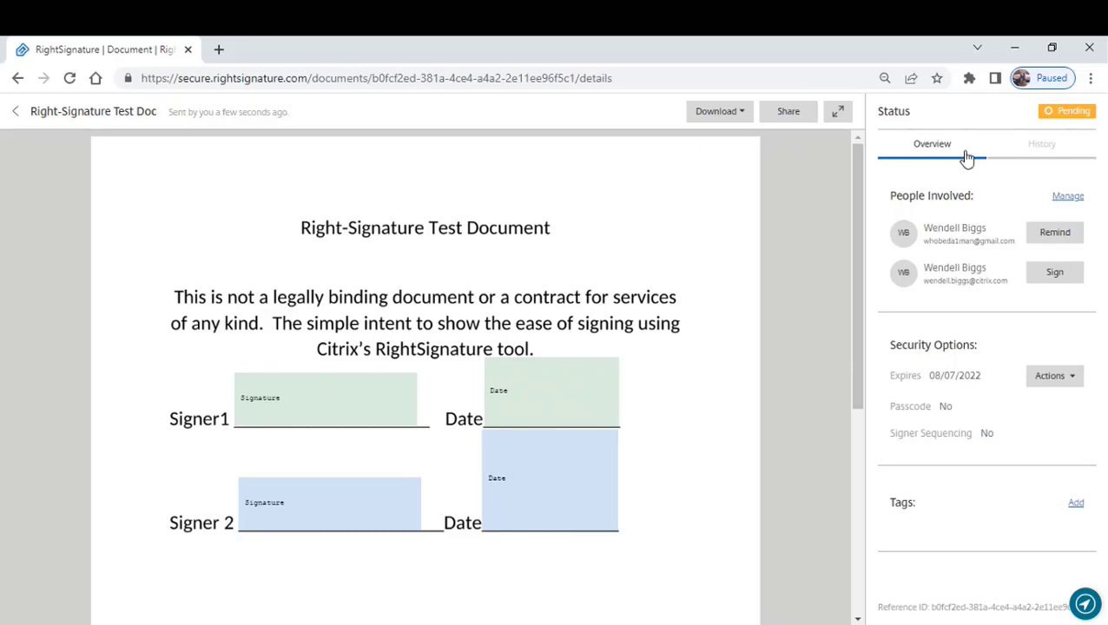
# Check the sent document's history, return to its overview, and show the actions available for its security options.
pyautogui.click(1042, 146)
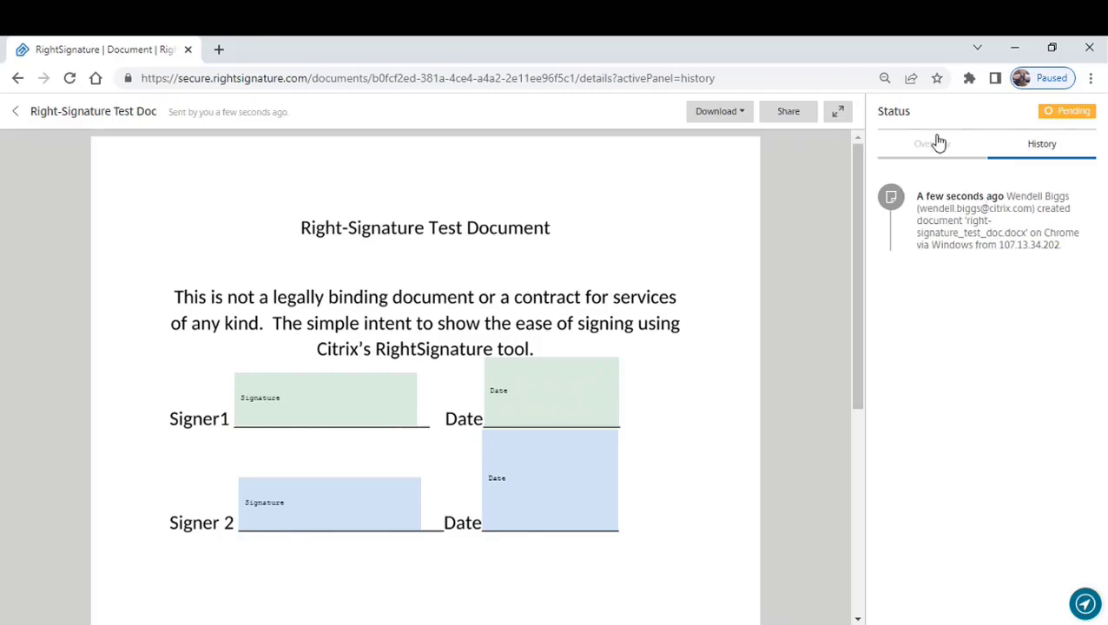
pyautogui.click(913, 146)
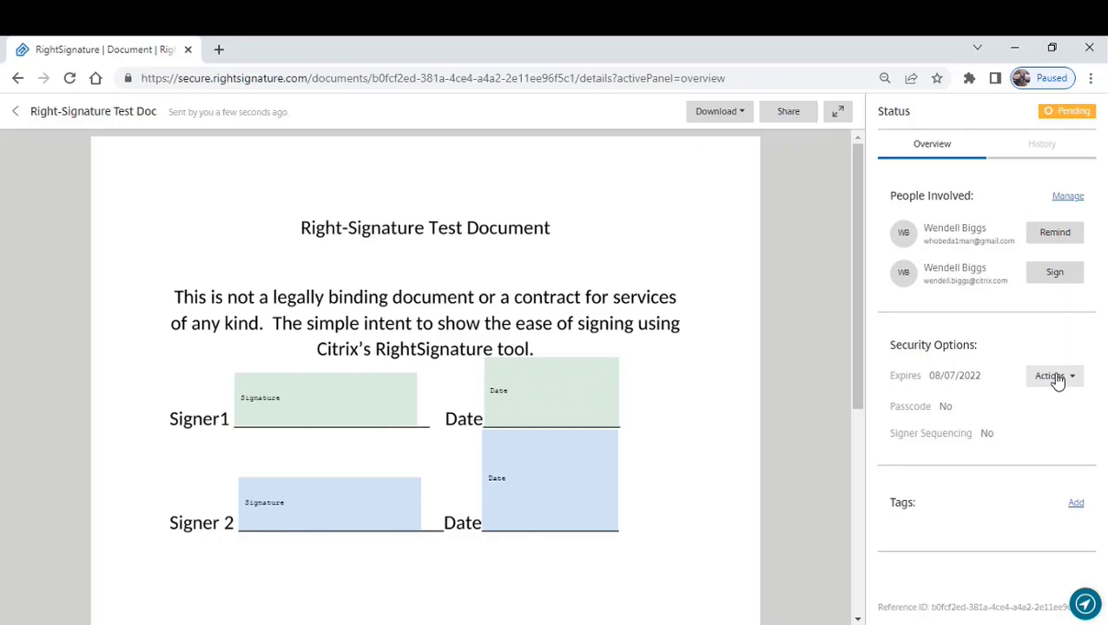
pyautogui.click(1056, 379)
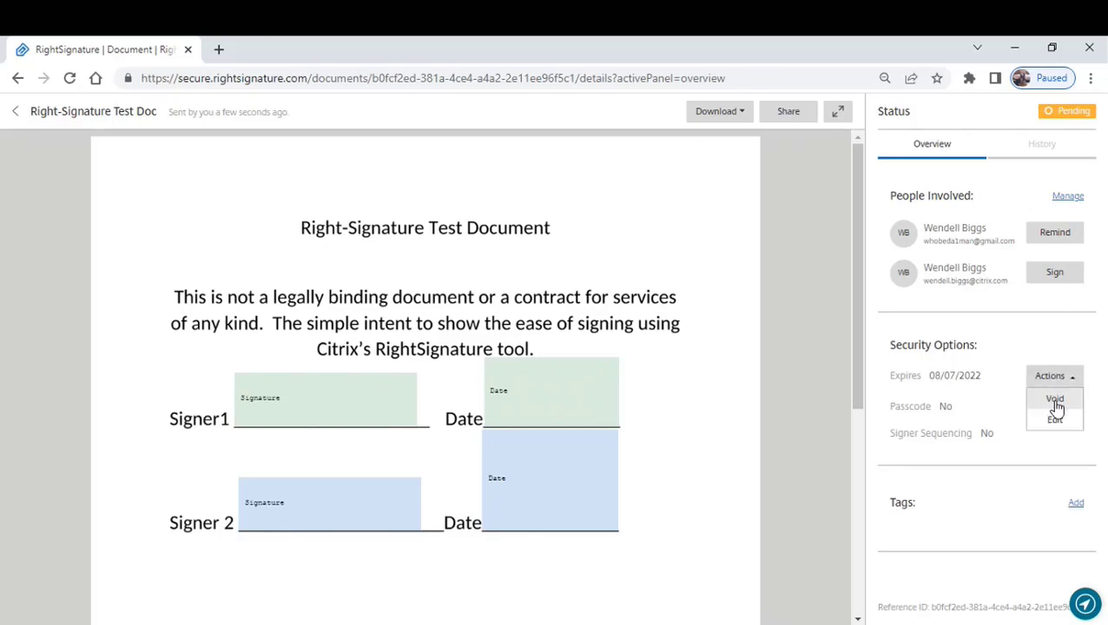